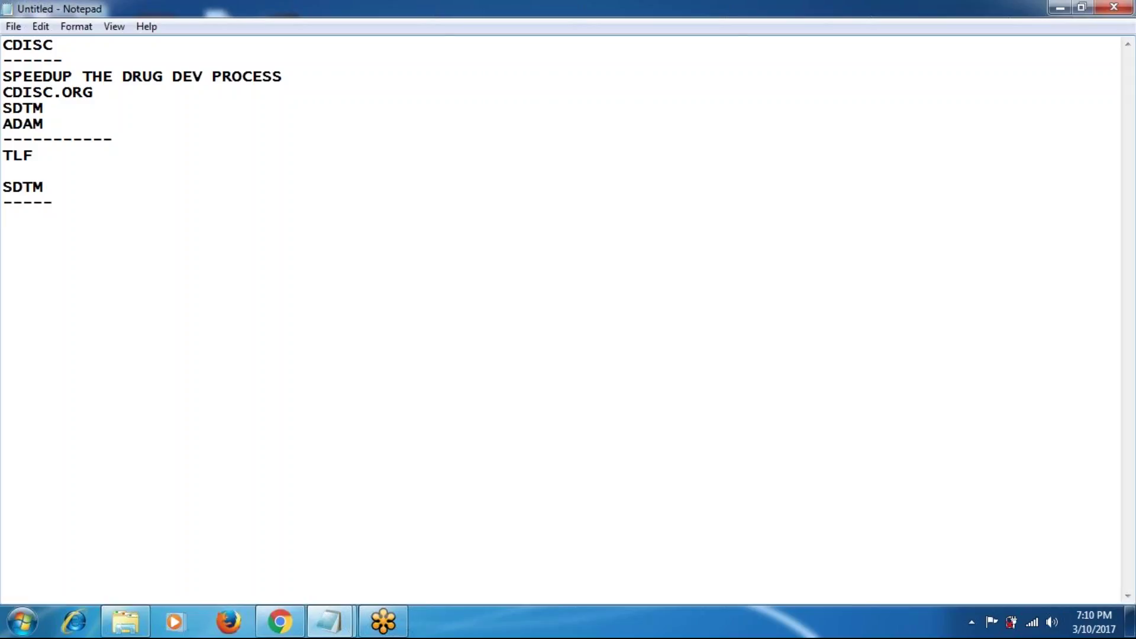
Step: Type '1.SPECIAL PURPUSE DOMAINS' with the codes DM, CO, SV and SE on the line below
type("1.SPECI")
type("A")
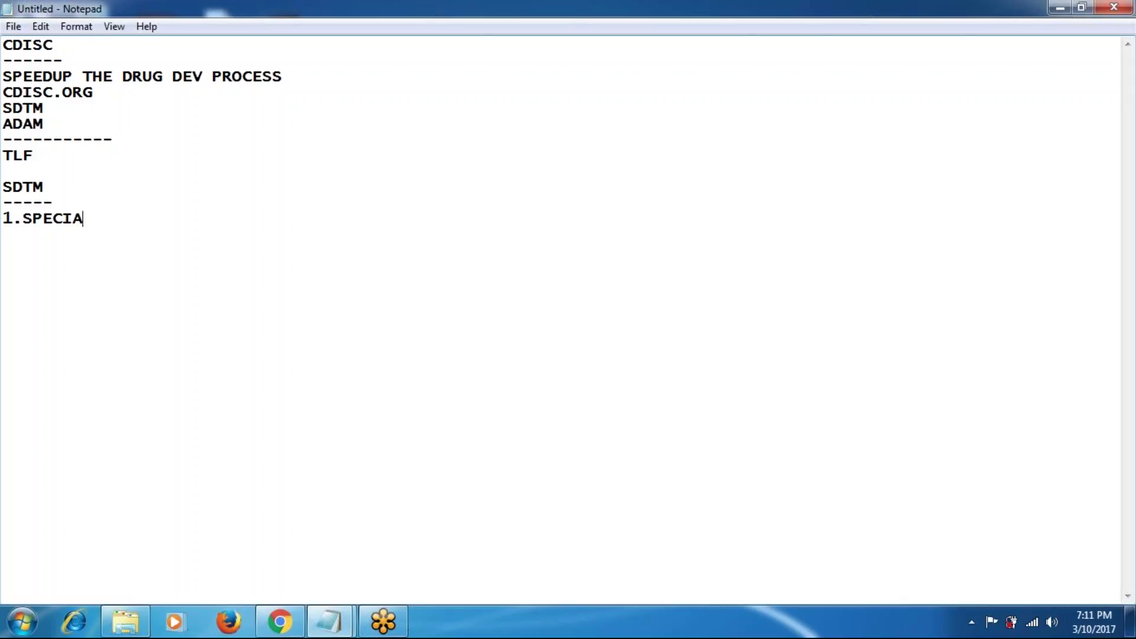
type("L PURPUSE DOMAINS")
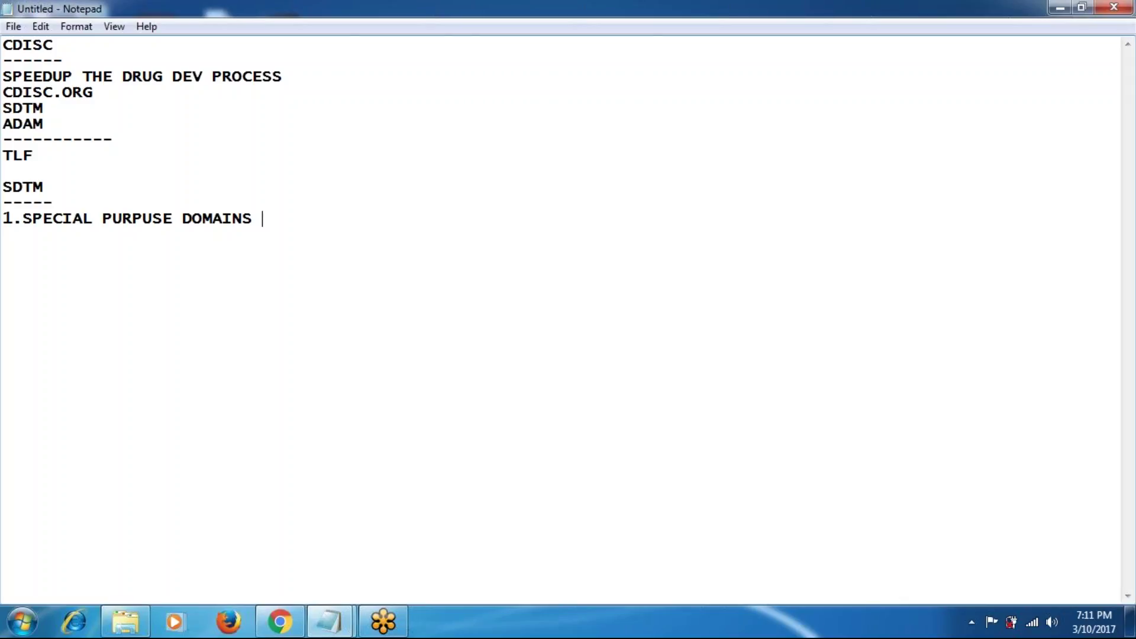
key("Return")
type("DM   CO   SV  SE")
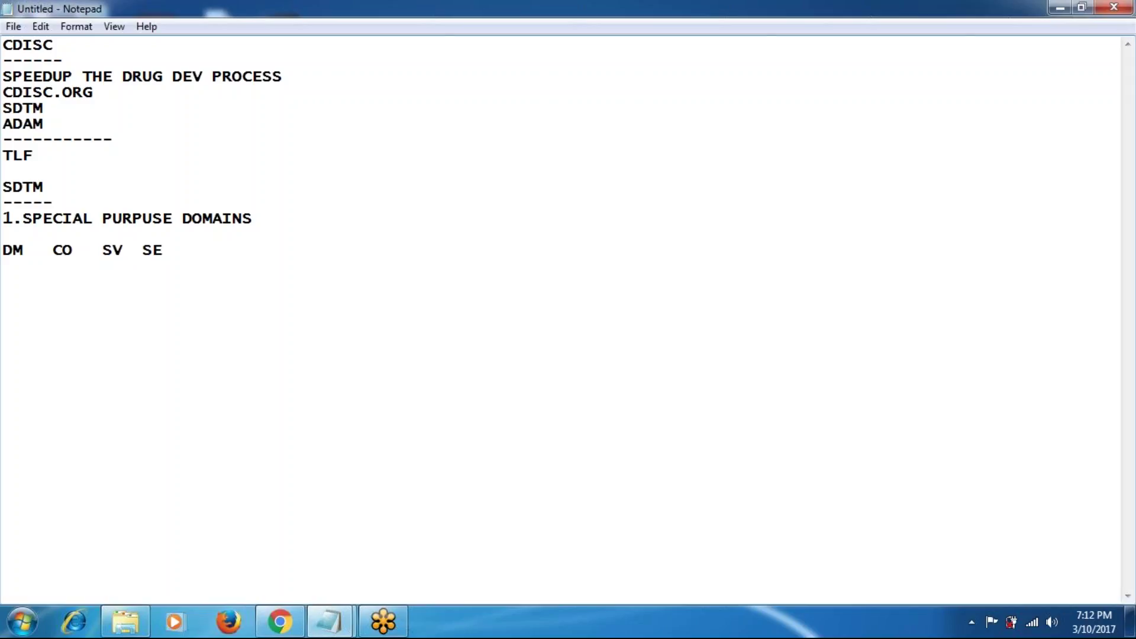
key("Return")
Step: Type '2.INTERVENTIONS' and list EX, CM, EC, PF and SU on the line beneath
type("2.INTERVENTION")
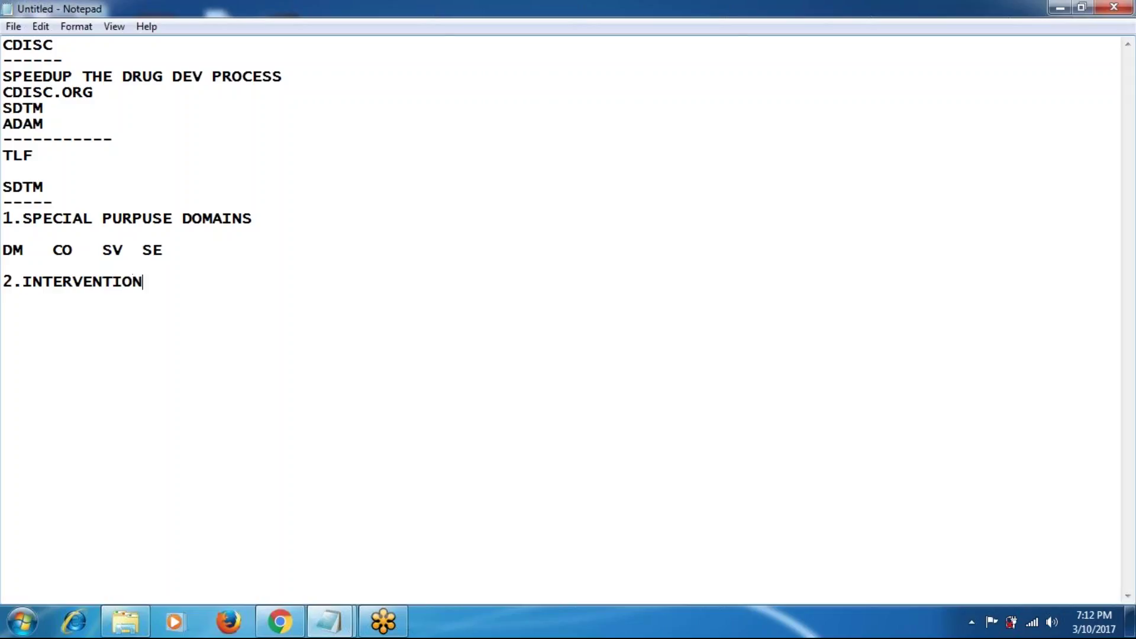
type("S")
key("Return")
key("Return")
type("EX CM  EC ")
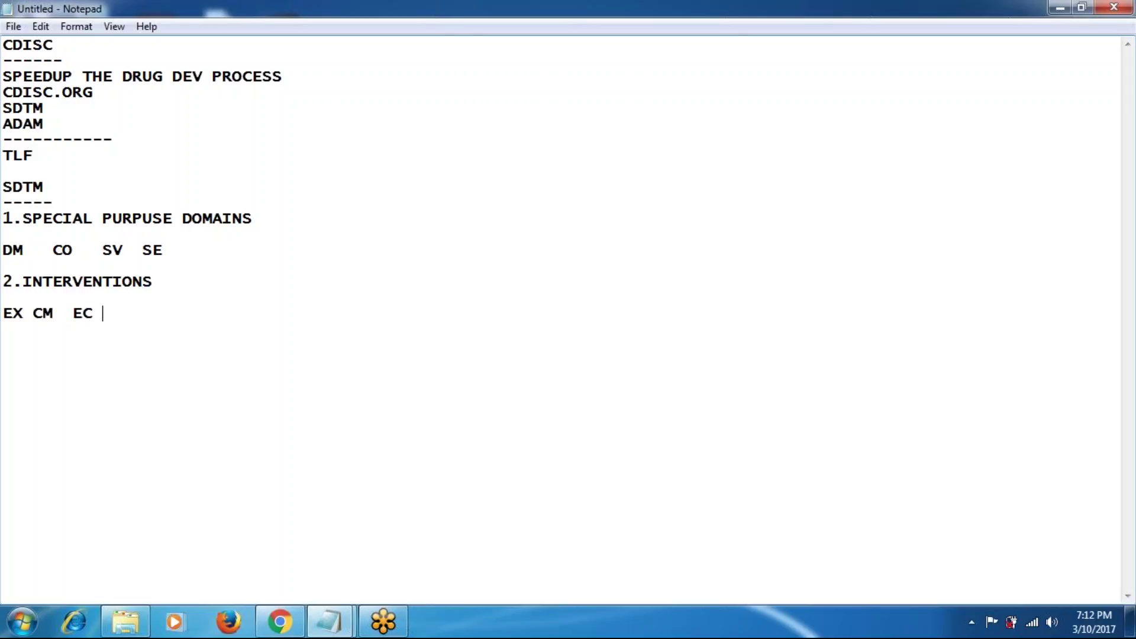
type("PF SU")
Step: Add an 'EVENTS:' heading with codes AE, MH, DS, DV and HO, fixing a typo
key("Return")
key("Return")
type("EVENT")
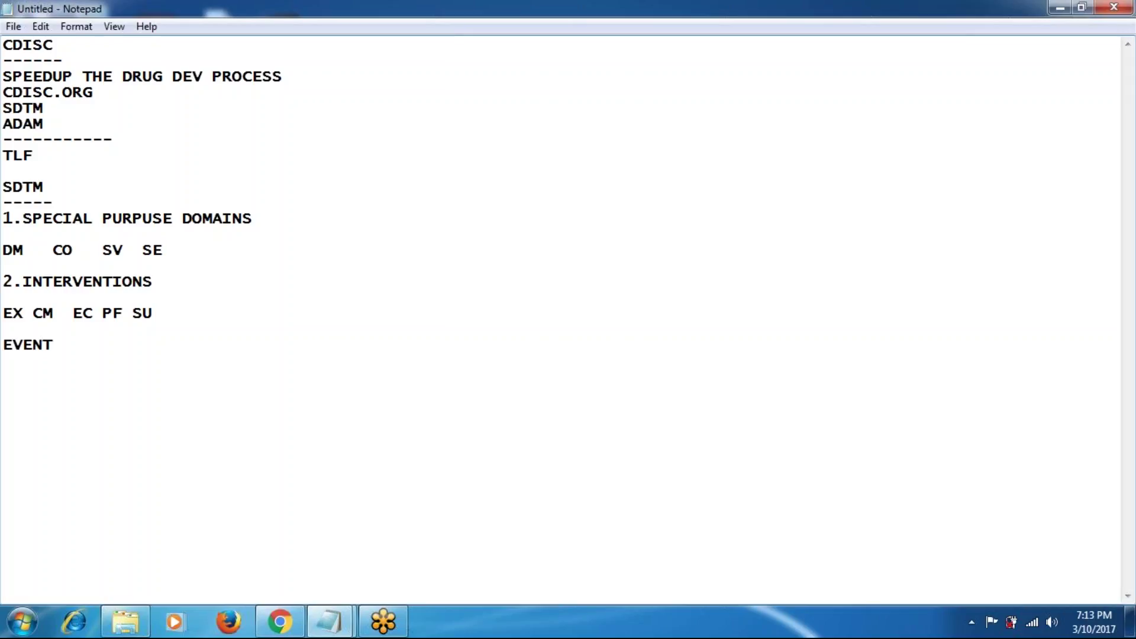
type("S:")
key("Return")
type("AD M")
key("BackSpace")
key("BackSpace")
key("BackSpace")
type("E  MH DS")
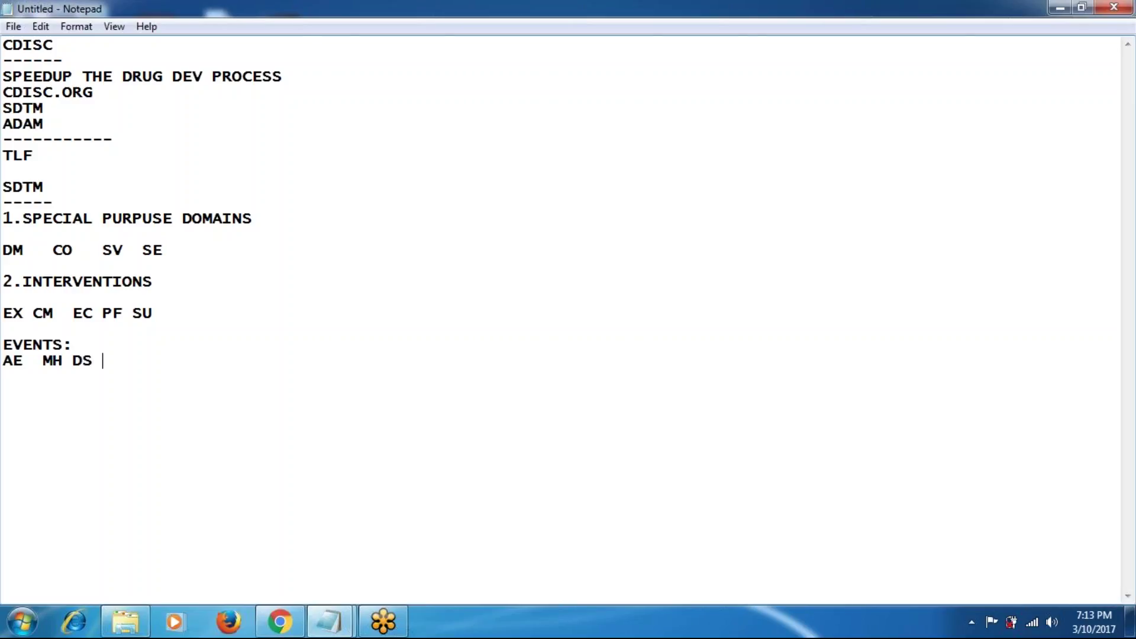
type(" DV")
type(" H")
type("O")
Step: Add a 'FINDINGS:' heading with codes LB, VS, PE, QS, DD, IE, PK and PP
type("FIND")
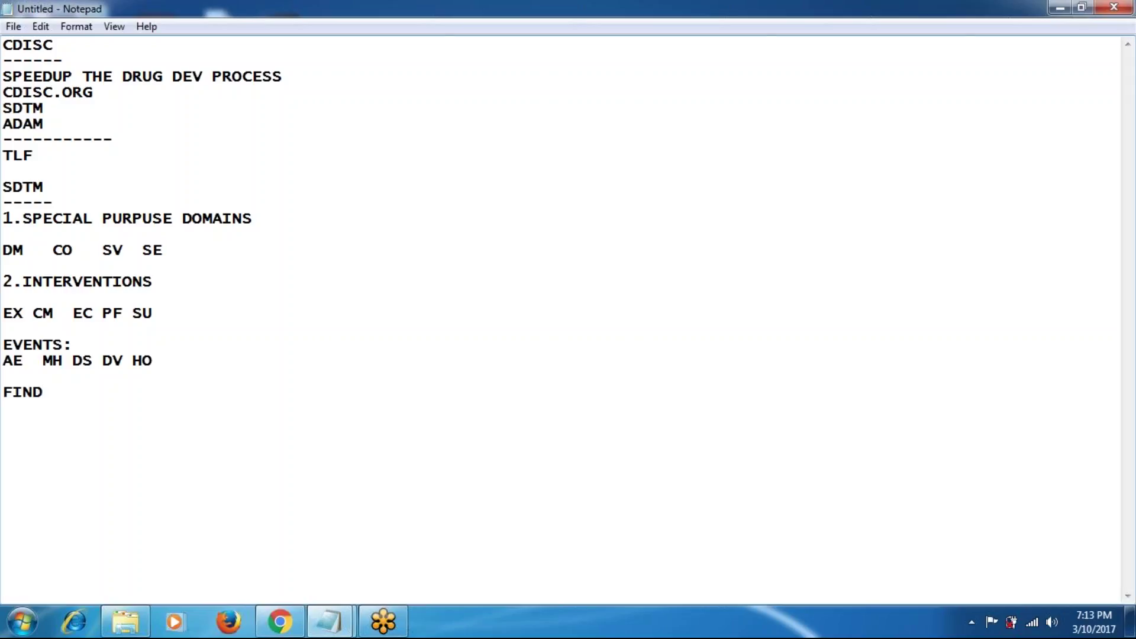
type("INGS:")
key("Return")
type("LB VS P")
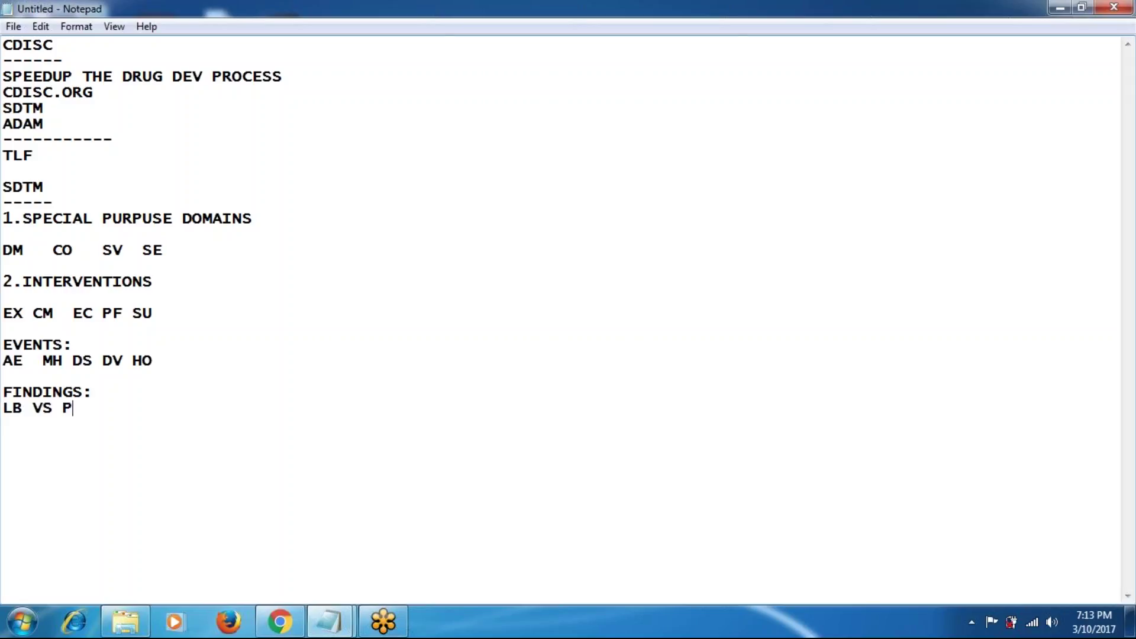
type("E QS DD IE ")
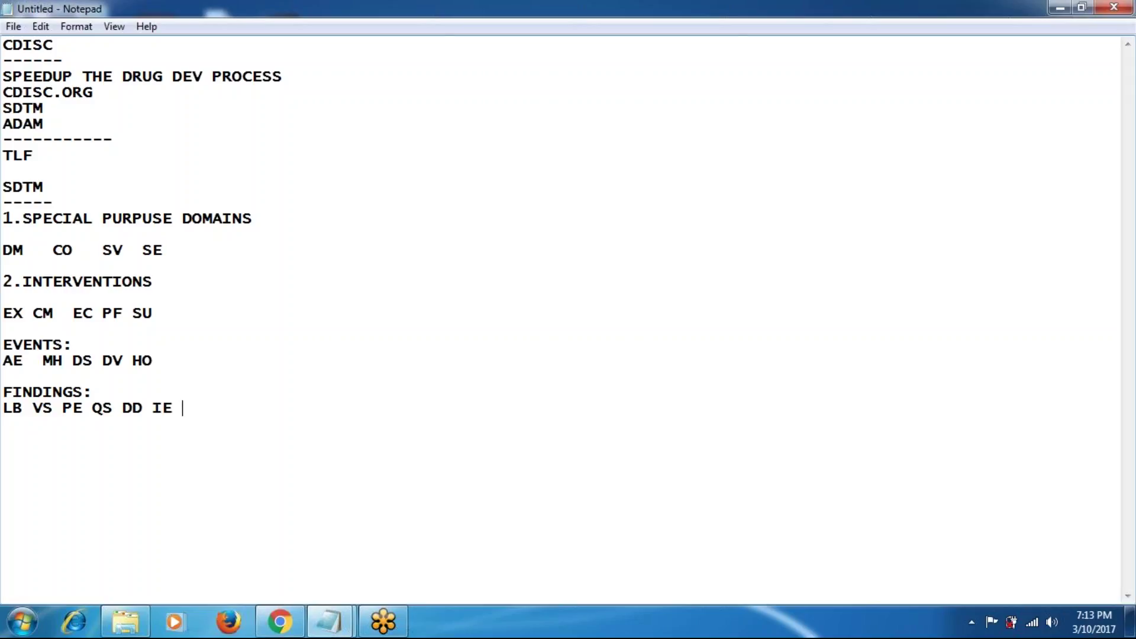
type("PK")
type(" P")
type("P")
Step: Complete the TDM heading and list its codes TA, TV, TI, TS, TE and TD
type("M")
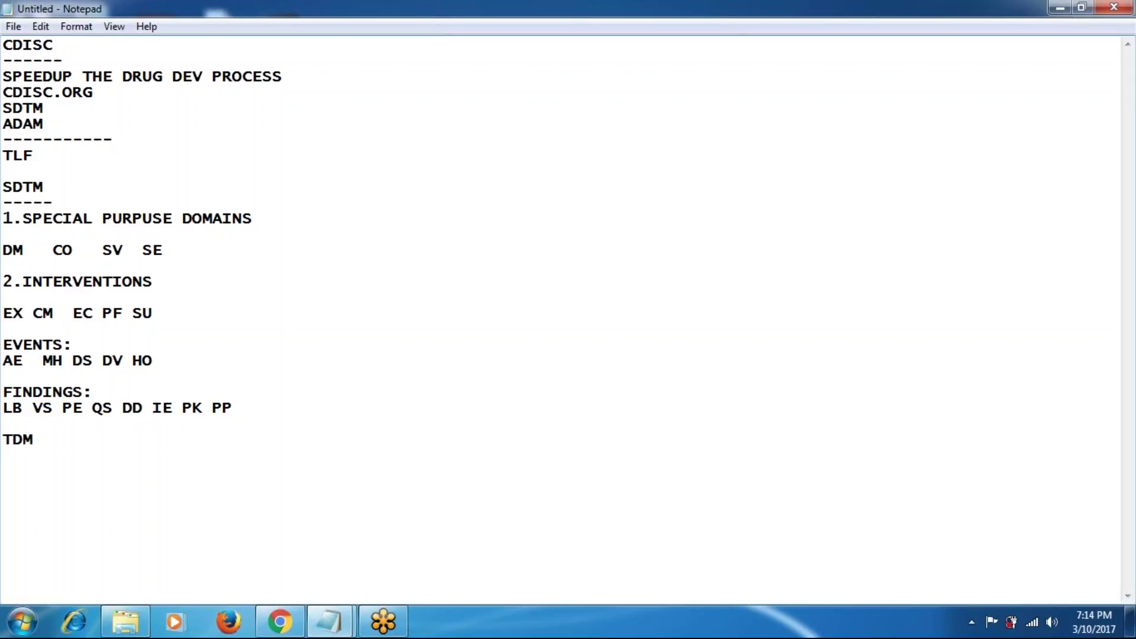
key("Return")
type("TA TV TI TS TE")
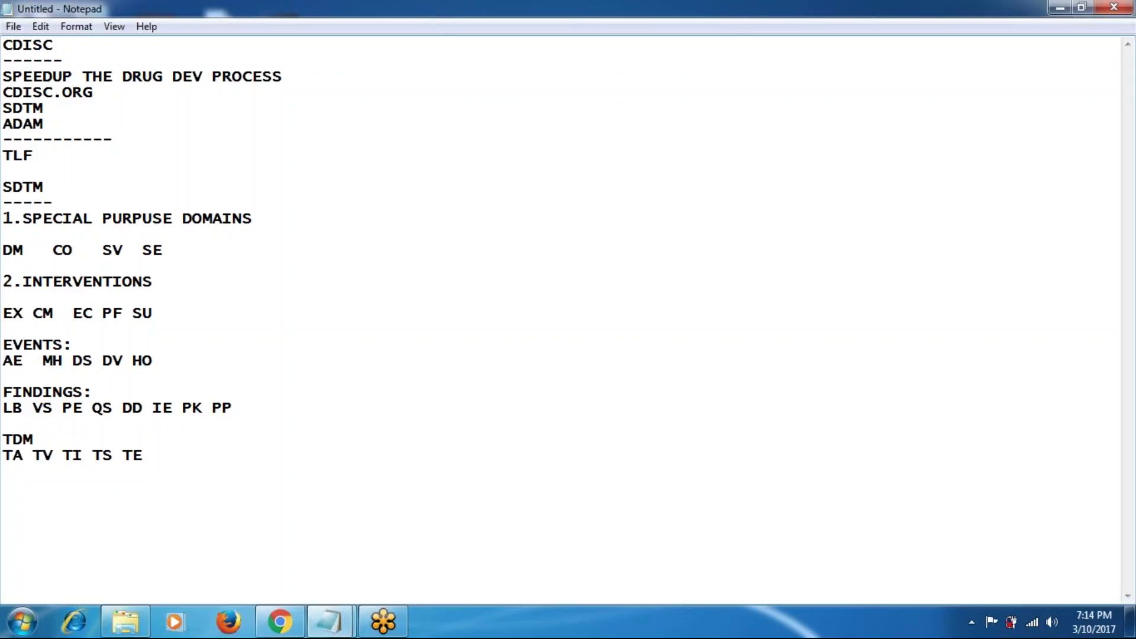
type("TD")
key("BackSpace")
key("BackSpace")
type("TD")
Step: Add a 'SUPP' line followed by a long dashed divider
key("Return")
type("SUPP")
key("Return")
type("-----------------------------------")
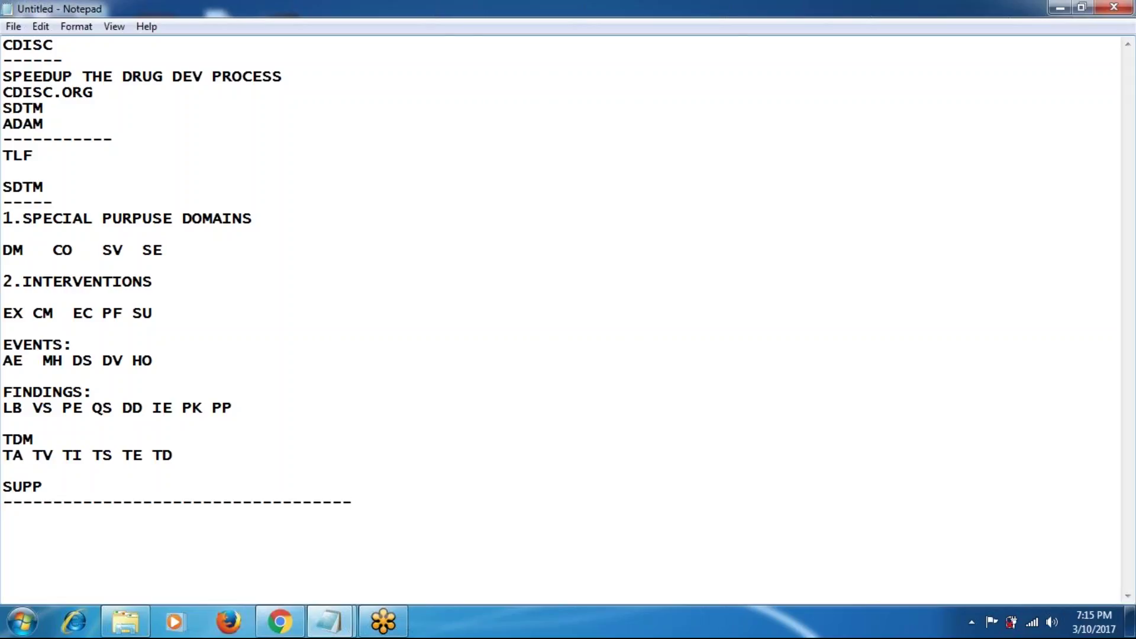
key("Return")
key("Return")
key("Return")
key("Return")
key("Return")
key("Return")
key("Return")
key("Return")
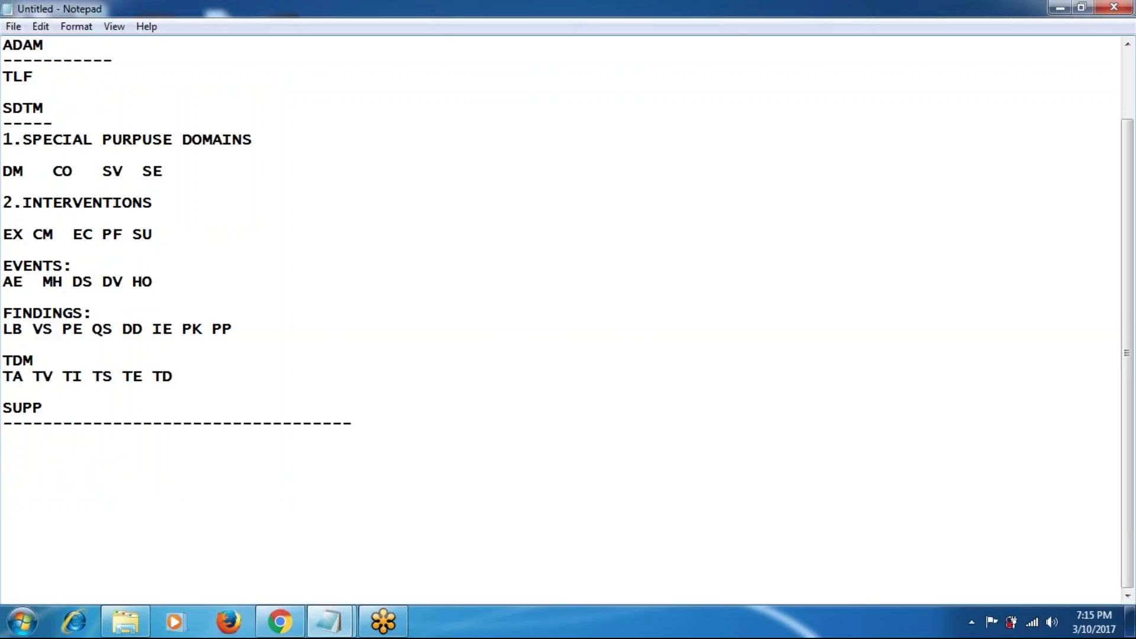
Step: Below the divider, add an 'ADAM' heading listing ADSL and BDS, then ADSL, ADLB and ADVS
key("Up")
key("Up")
key("Up")
key("Up")
key("Up")
key("Up")
key("Up")
key("Up")
key("Up")
type("ADAM")
key("Return")
key("Return")
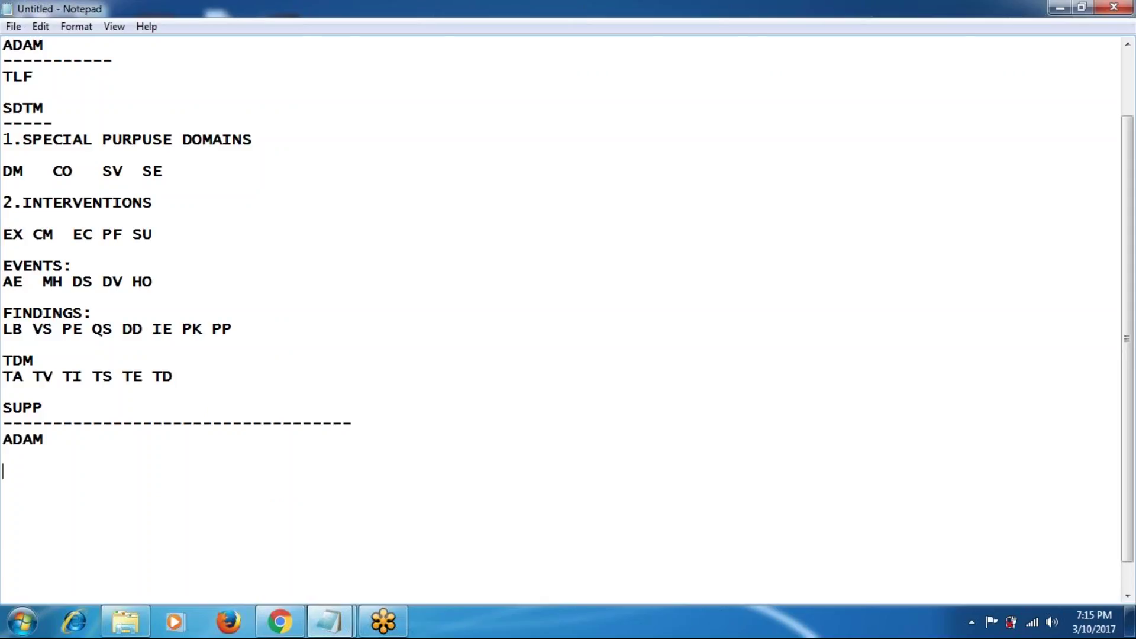
type("ADSL   BDS")
key("Return")
key("Return")
type("ADSL")
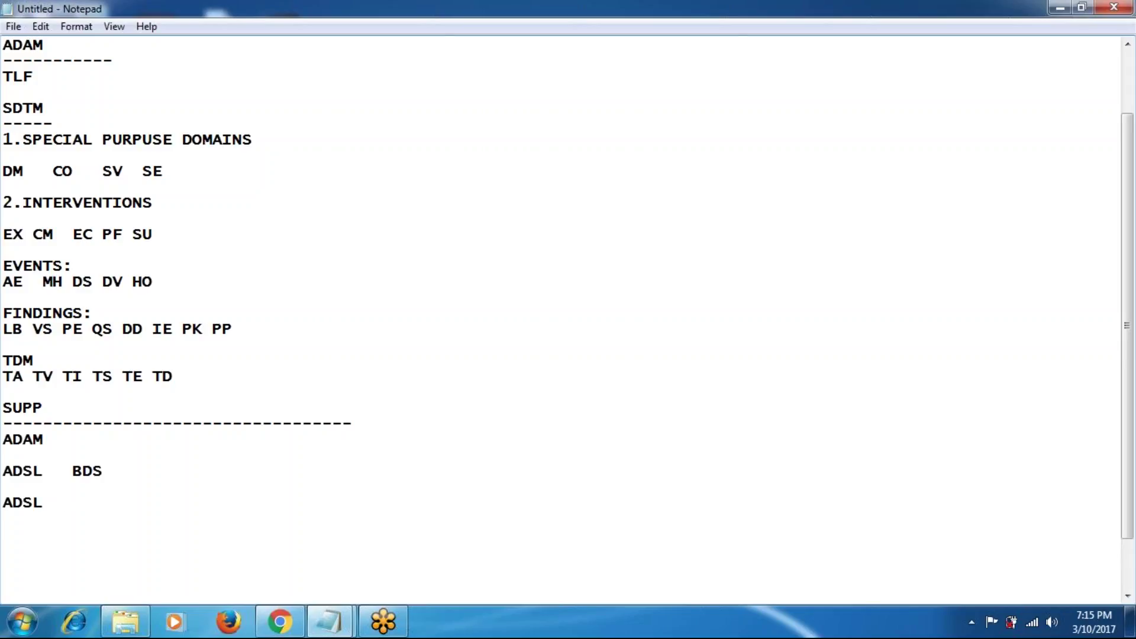
type("ADLB ADVS")
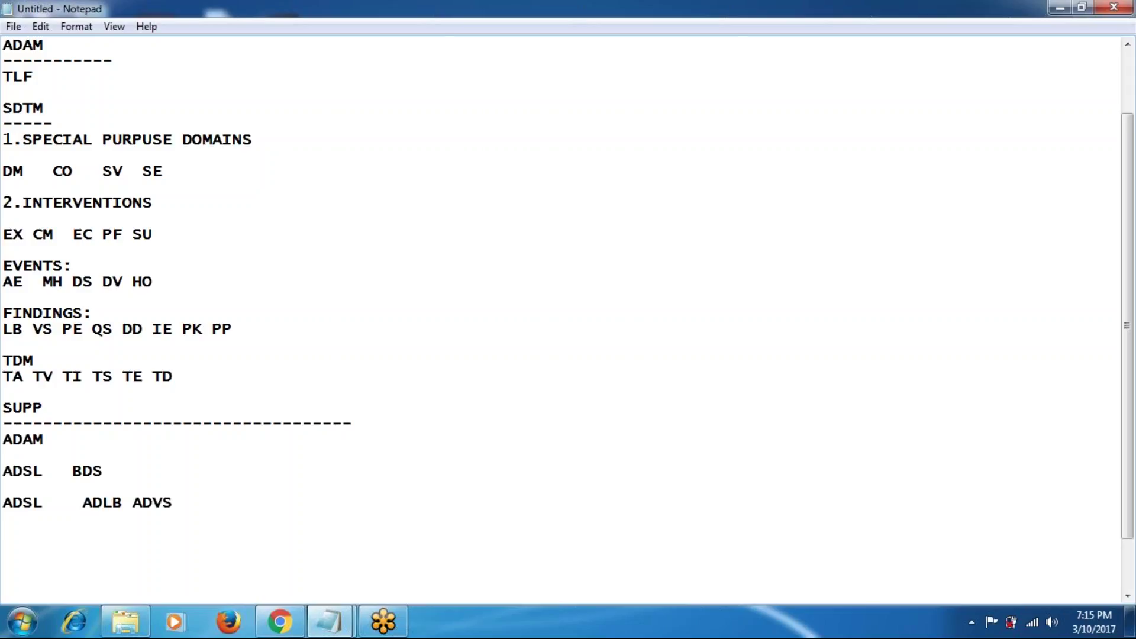
Step: Close the ADAM section with a dashed line and begin a new label below it
key("Return")
key("Return")
type("------------------------")
key("Return")
key("Return")
key("Return")
key("Return")
key("Return")
key("Return")
key("Return")
key("Return")
key("Return")
key("Return")
key("Return")
key("Return")
key("Up")
key("Up")
key("Up")
key("Up")
key("Up")
key("Up")
key("Up")
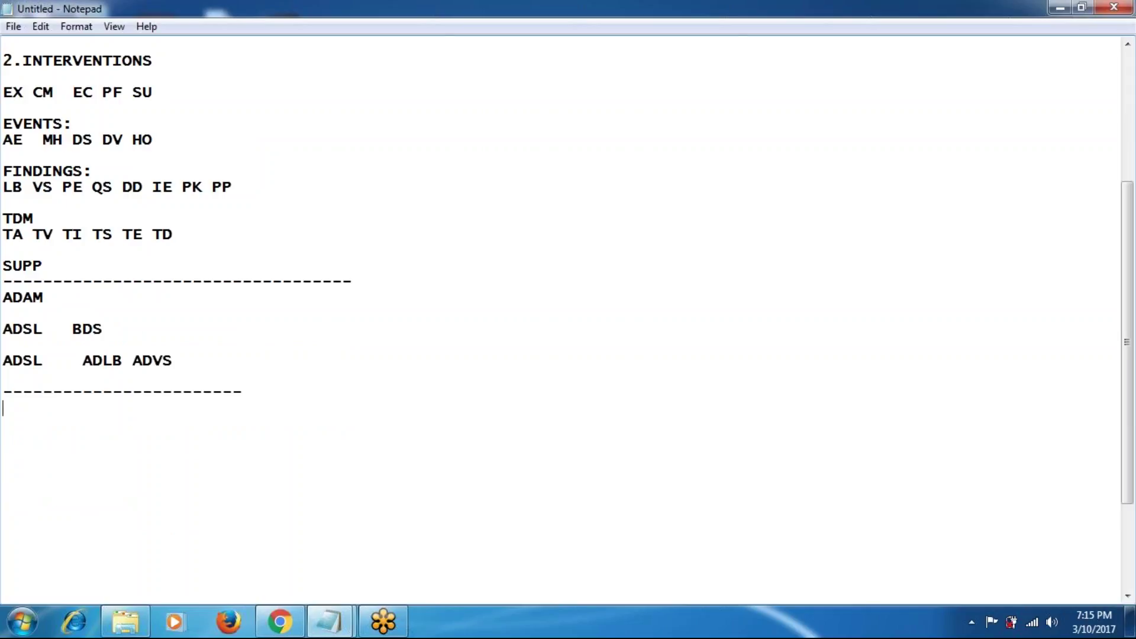
type("TABLE")
key("BackSpace")
key("BackSpace")
key("BackSpace")
key("BackSpace")
key("BackSpace")
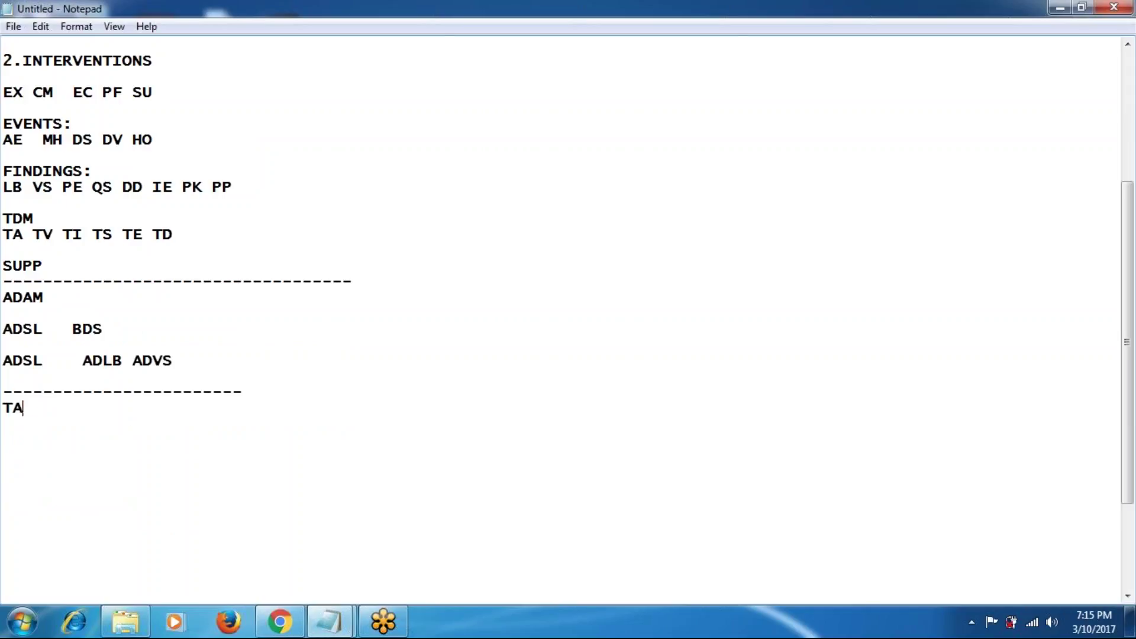